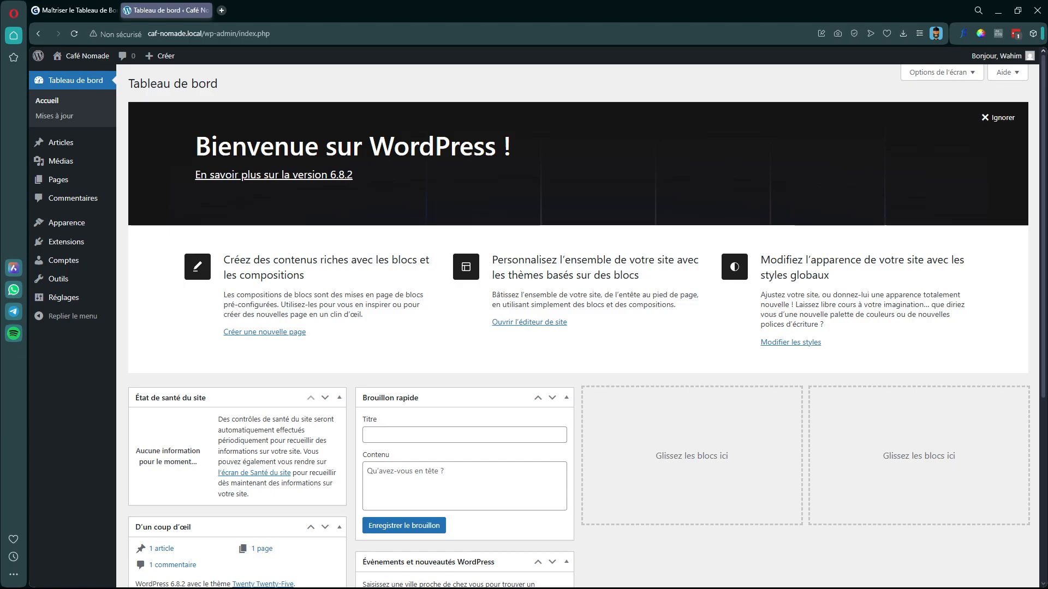
Step: Open the installed themes page and look over the four available themes, including the active Twenty Twenty-Five
mouse_move(66, 223)
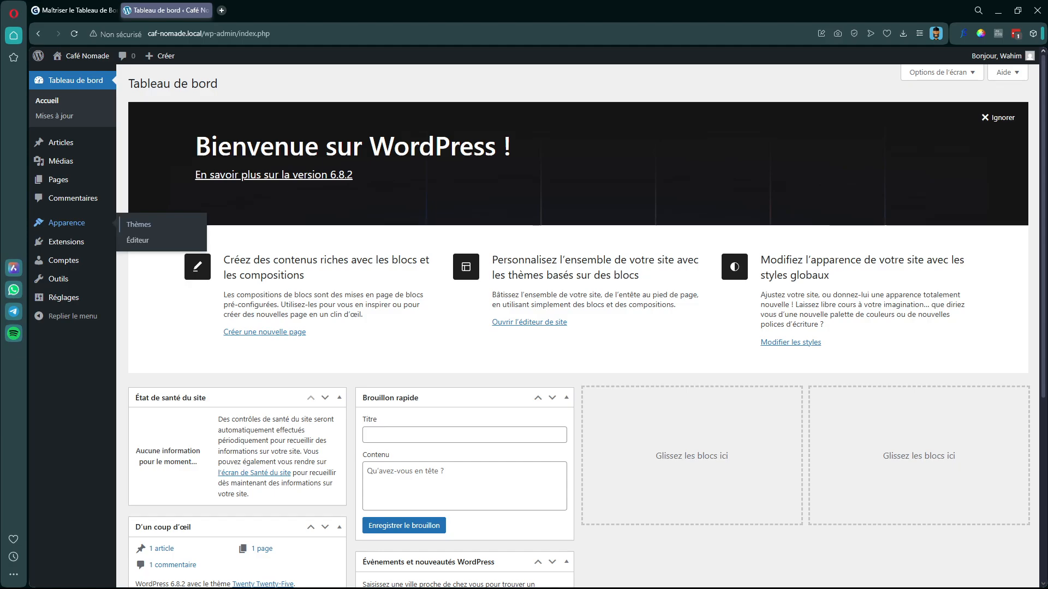
left_click(143, 225)
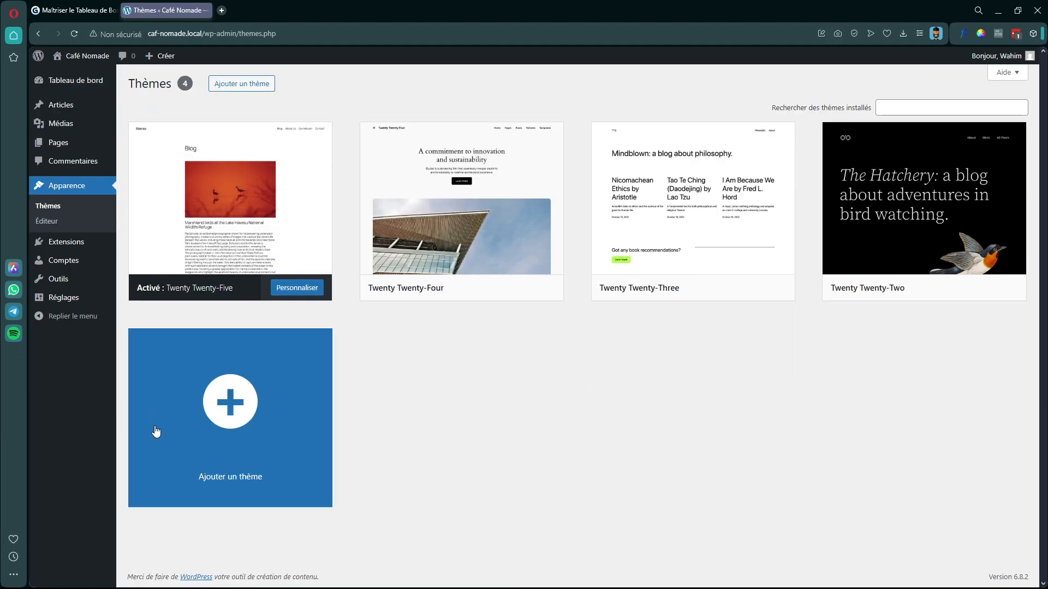
mouse_move(954, 231)
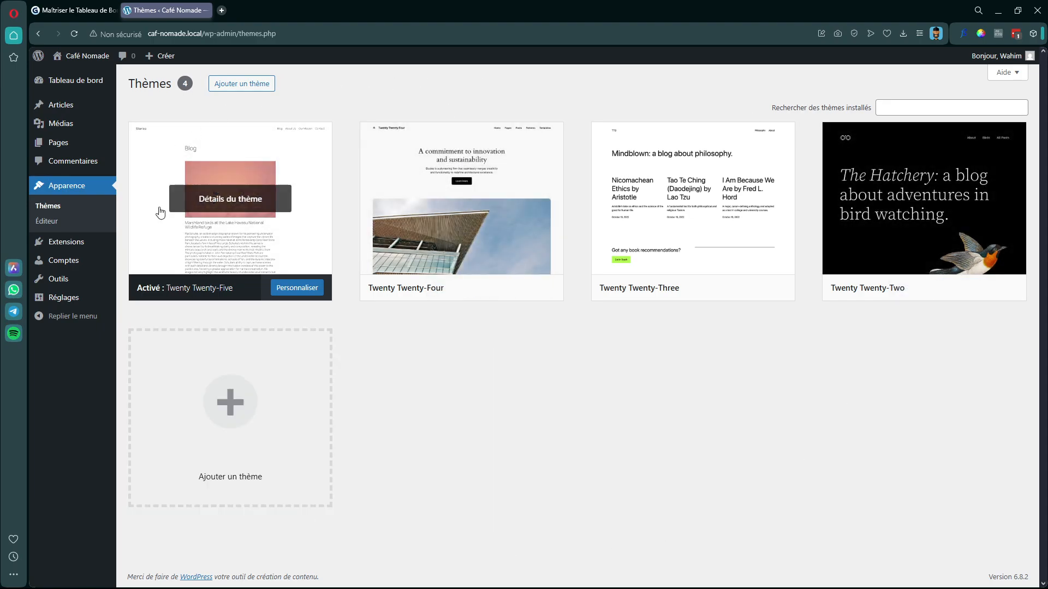
mouse_move(645, 170)
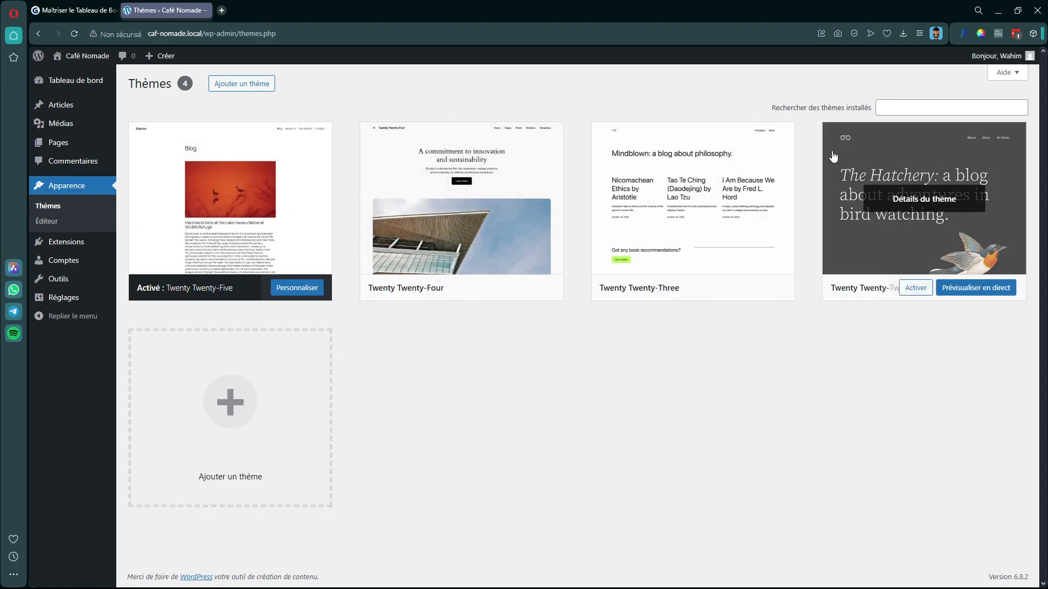
mouse_move(255, 142)
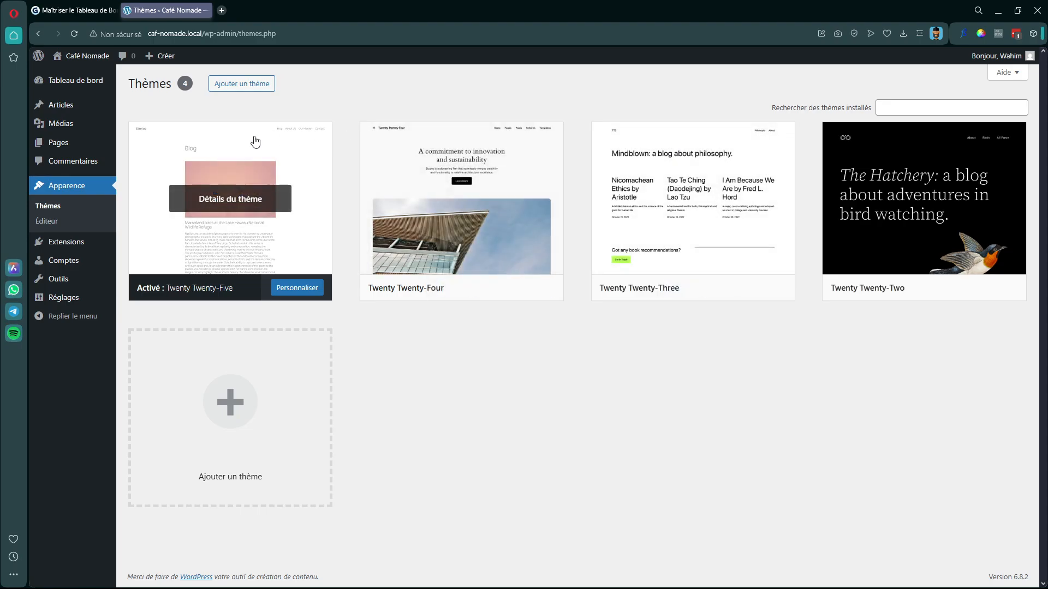
mouse_move(882, 157)
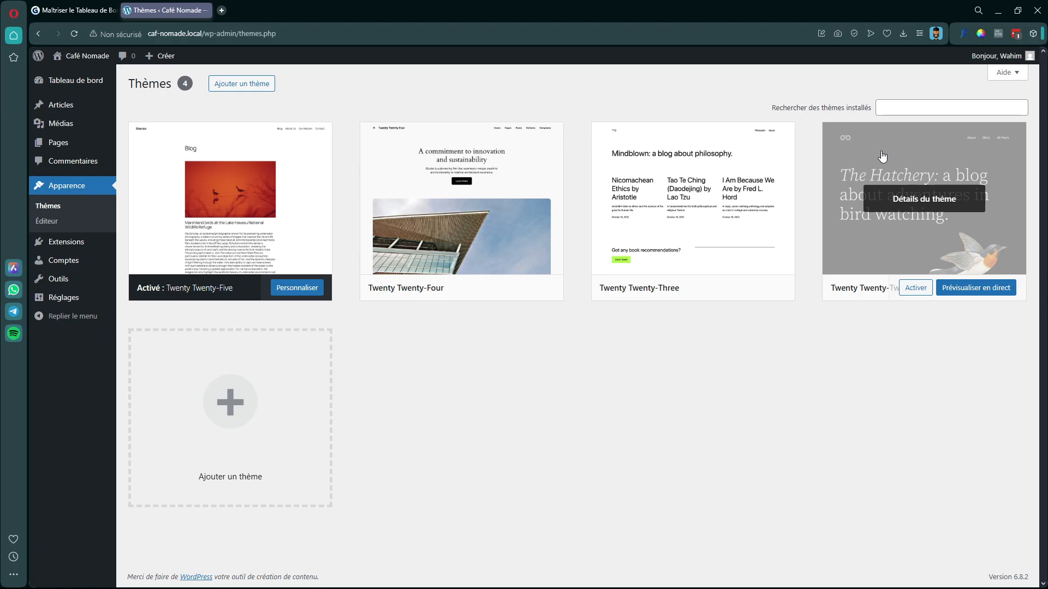
mouse_move(304, 147)
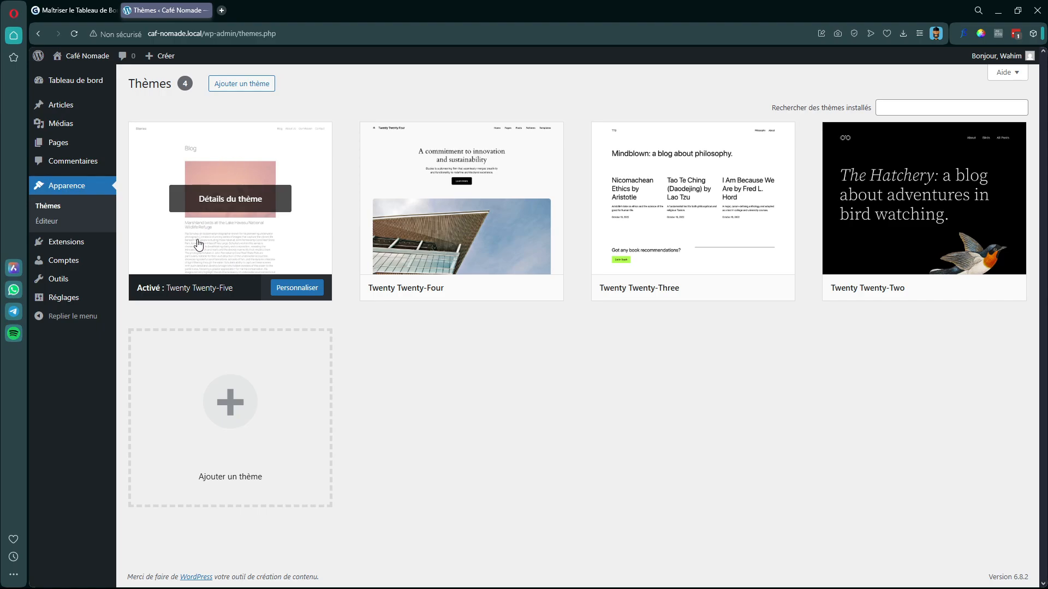
Step: Open the Café Nomade public site in a separate tab to view its current appearance, and return to the themes page
mouse_move(70, 58)
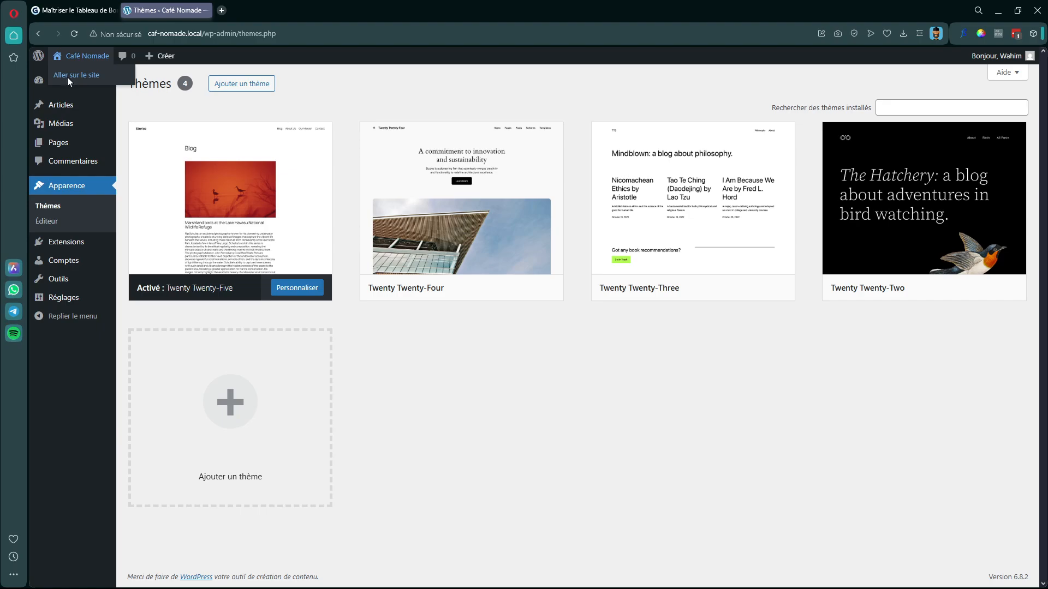
middle_click(88, 77)
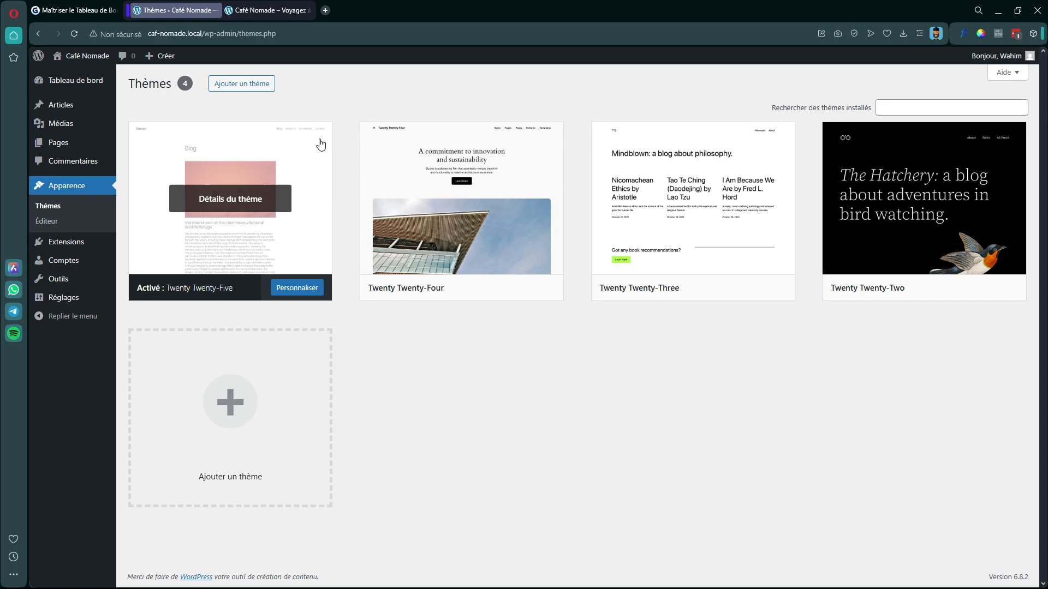
left_click(274, 11)
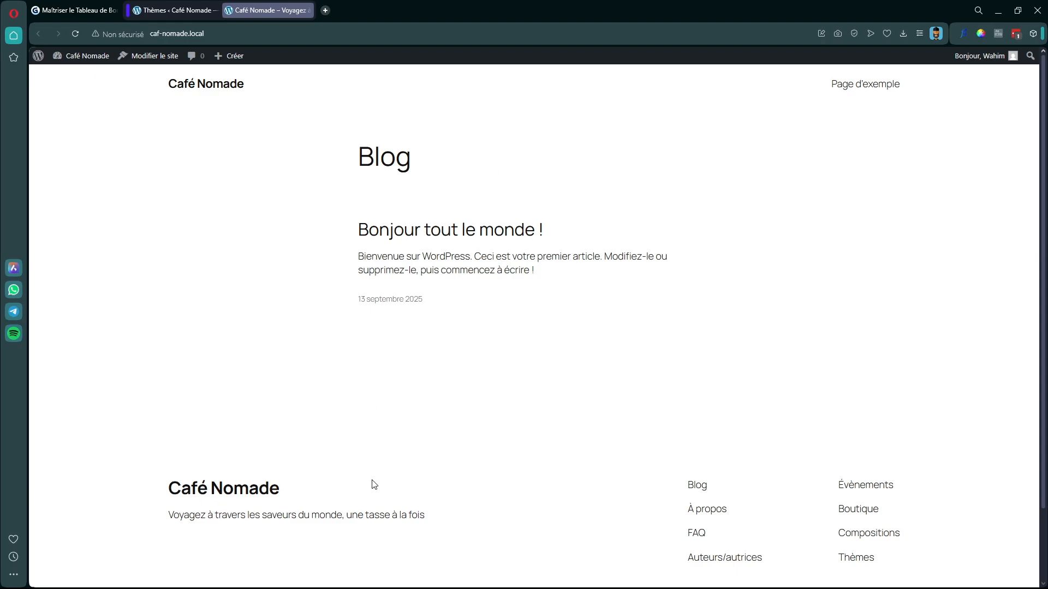
left_click(189, 10)
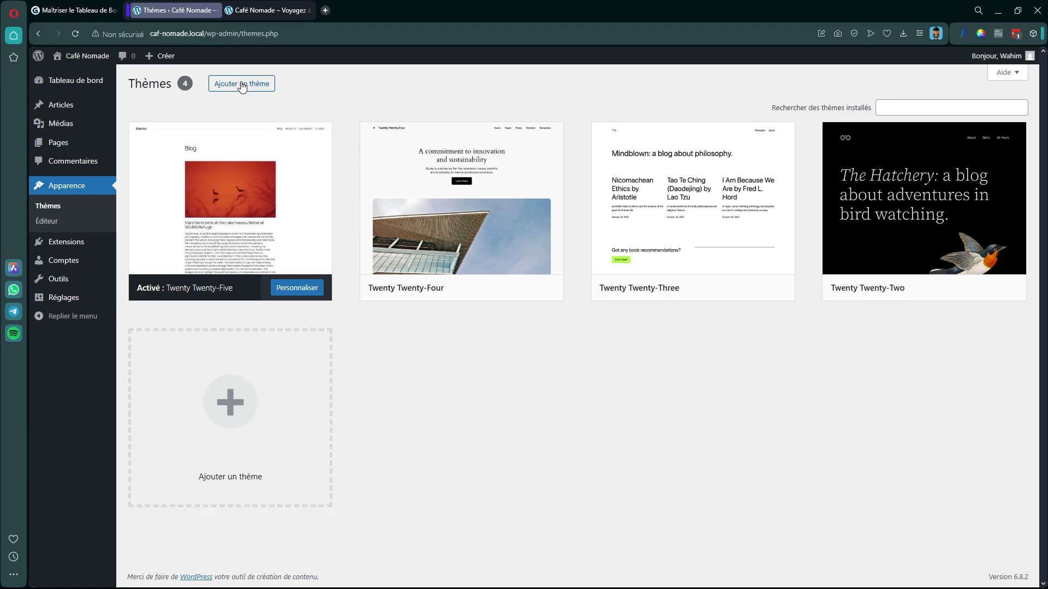
Step: Start adding a new theme and search the theme directory for Astra
left_click(234, 429)
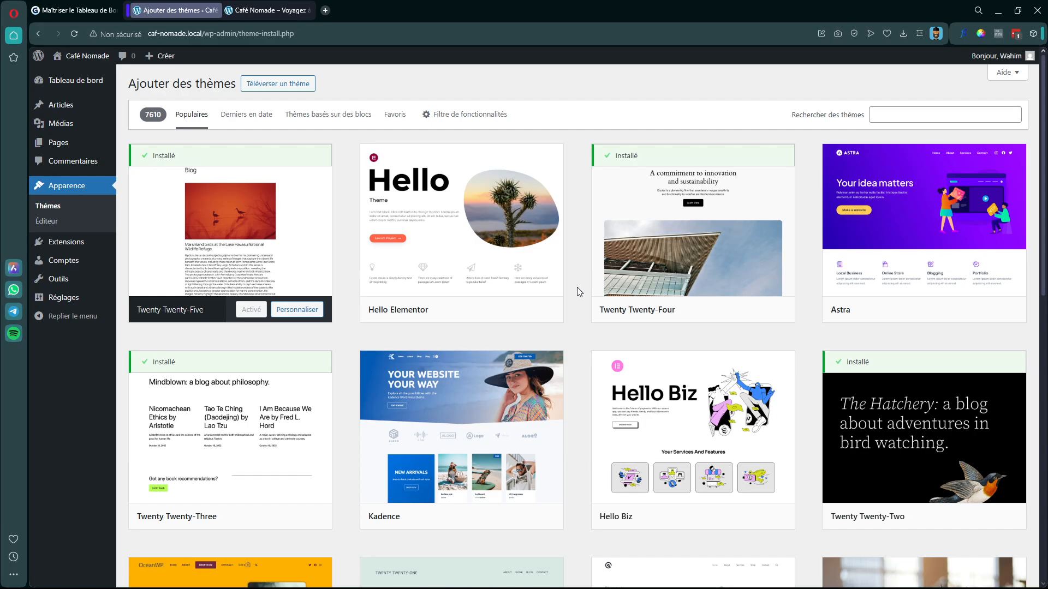
left_click(882, 116)
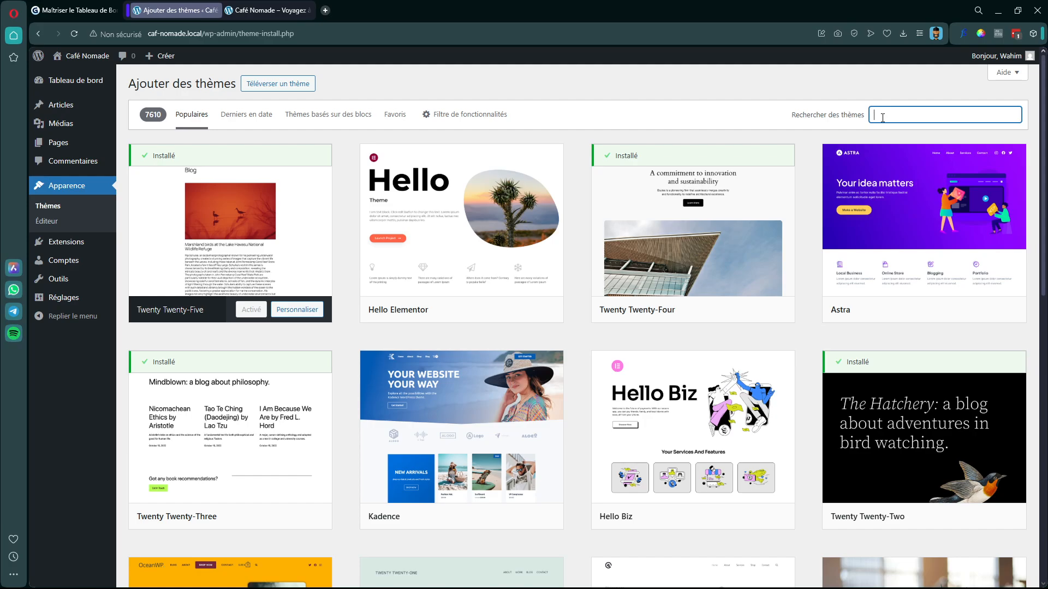
type("Astra")
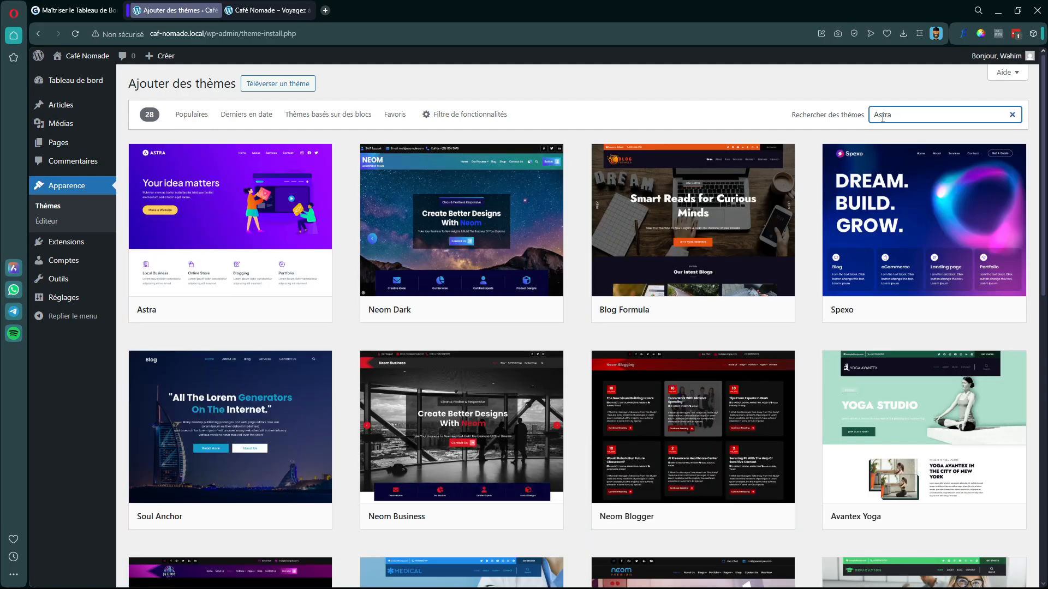
double_click(890, 115)
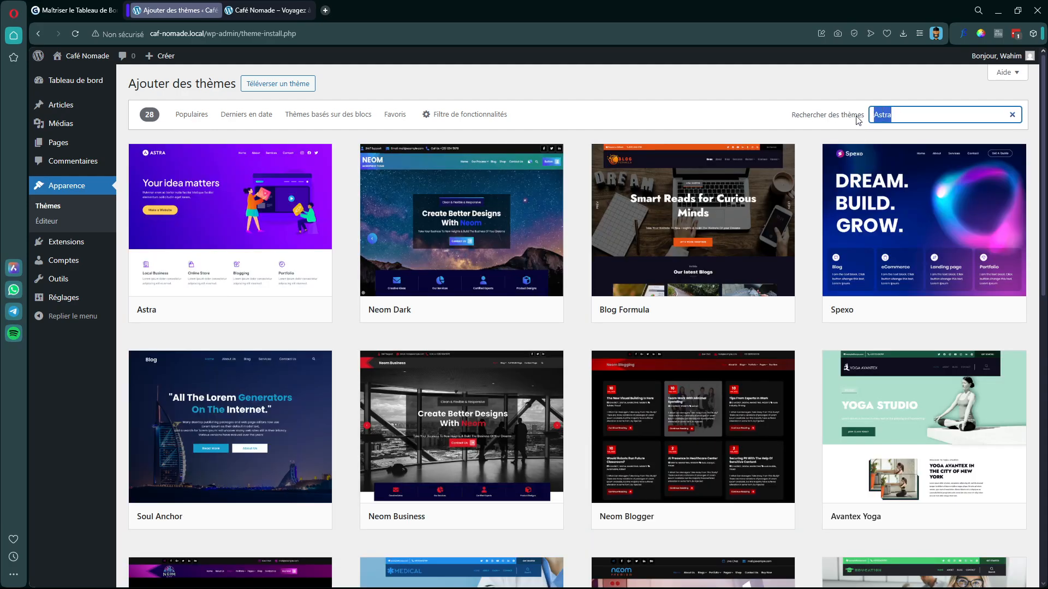
left_click(922, 118)
Step: Install the Astra theme from the search results and activate it
mouse_move(247, 240)
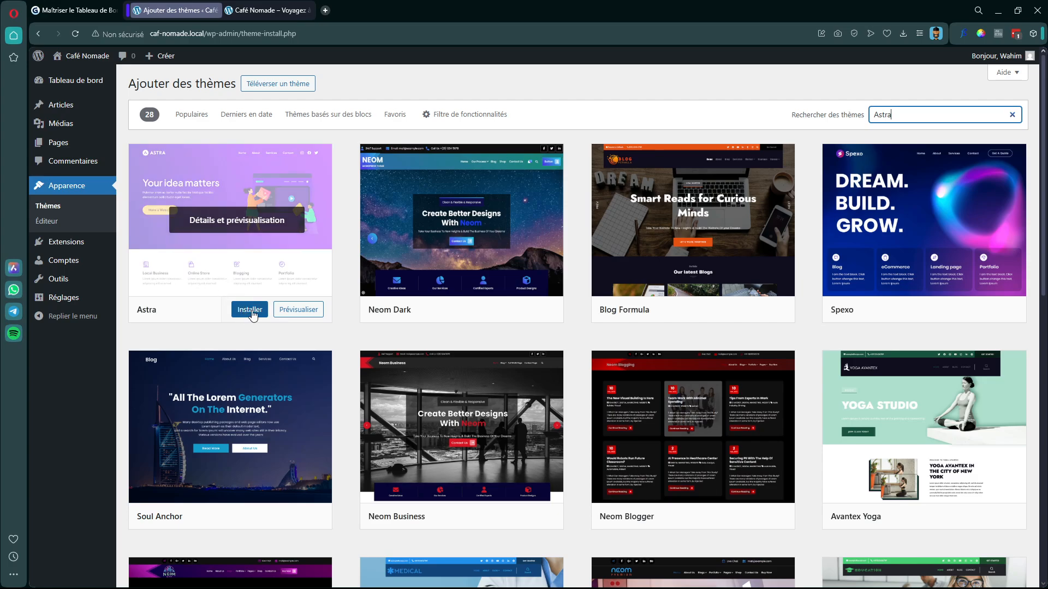
left_click(253, 311)
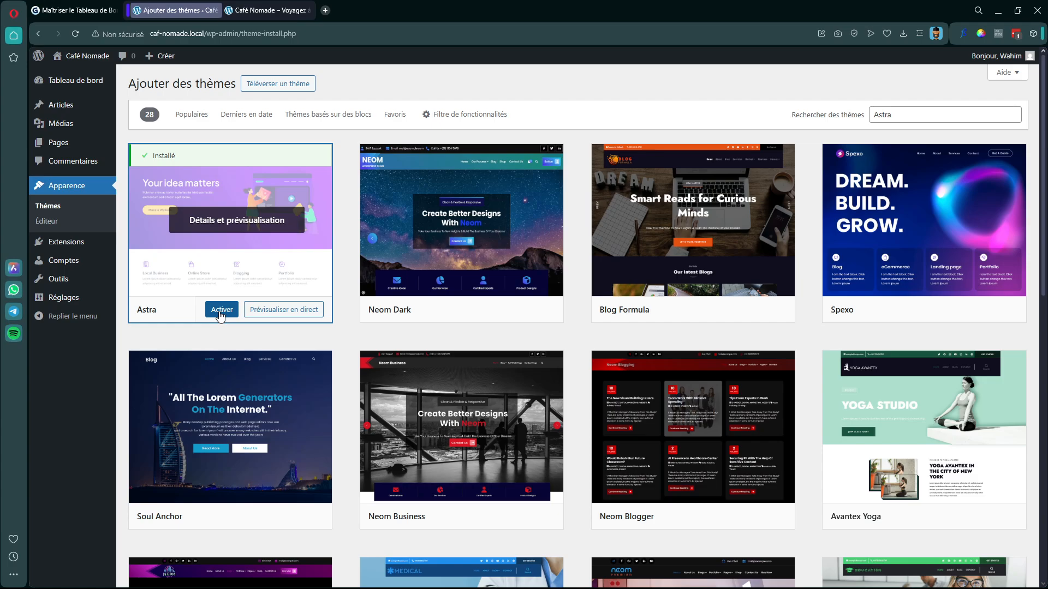
left_click(221, 310)
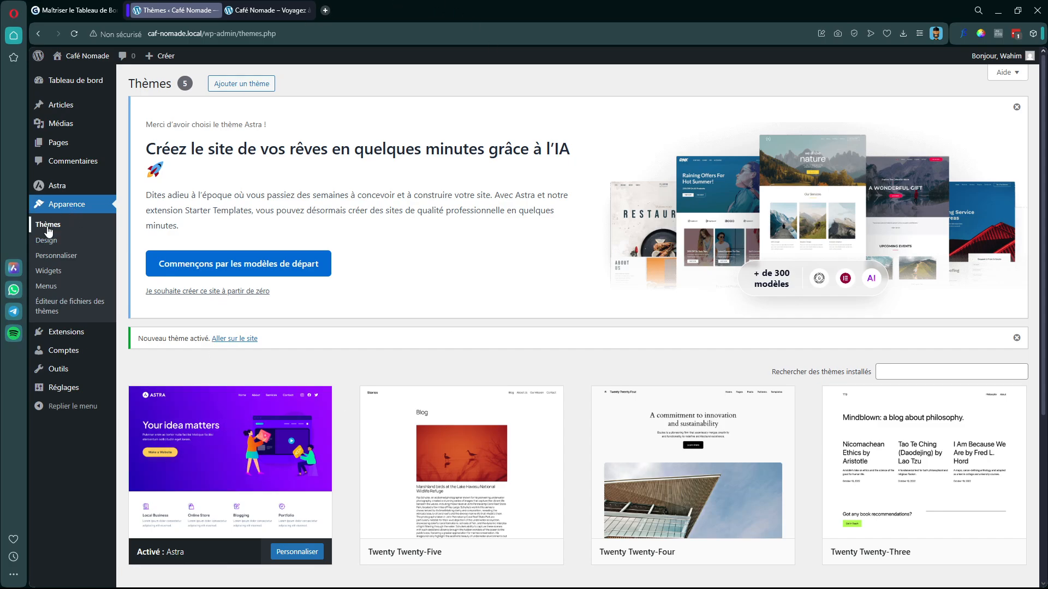
scroll(282, 328, "down", 3)
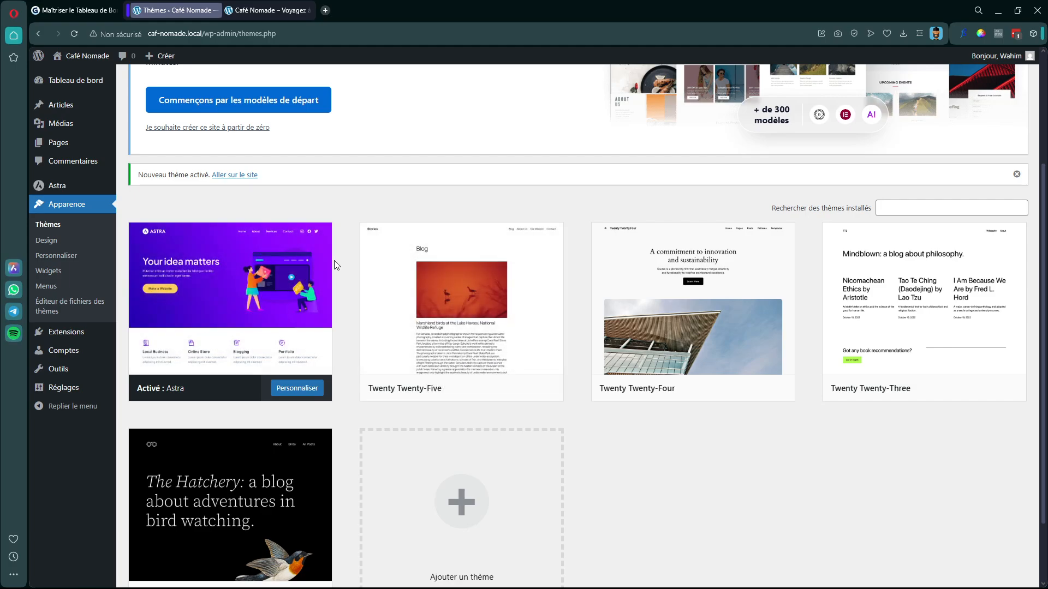
Step: Reload the public Café Nomade site to view it with the Astra theme, and return to the dashboard
left_click(253, 14)
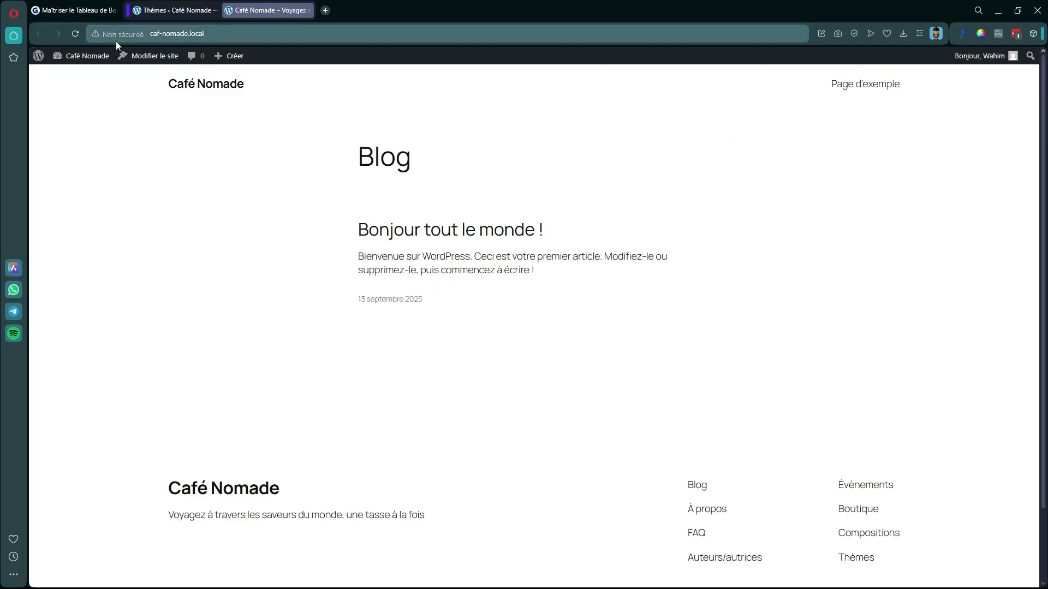
left_click(77, 33)
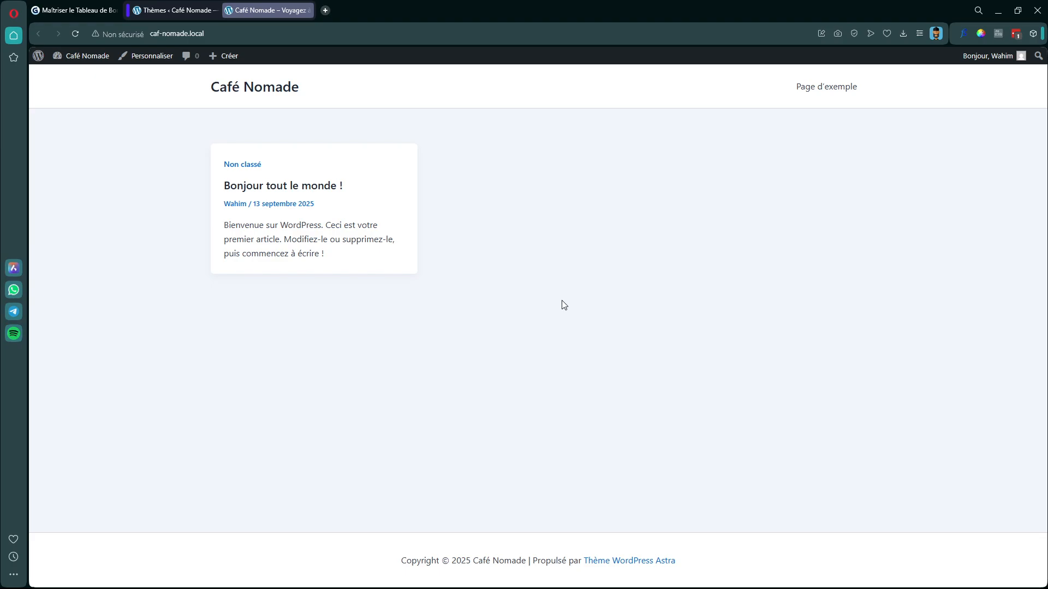
left_click(174, 10)
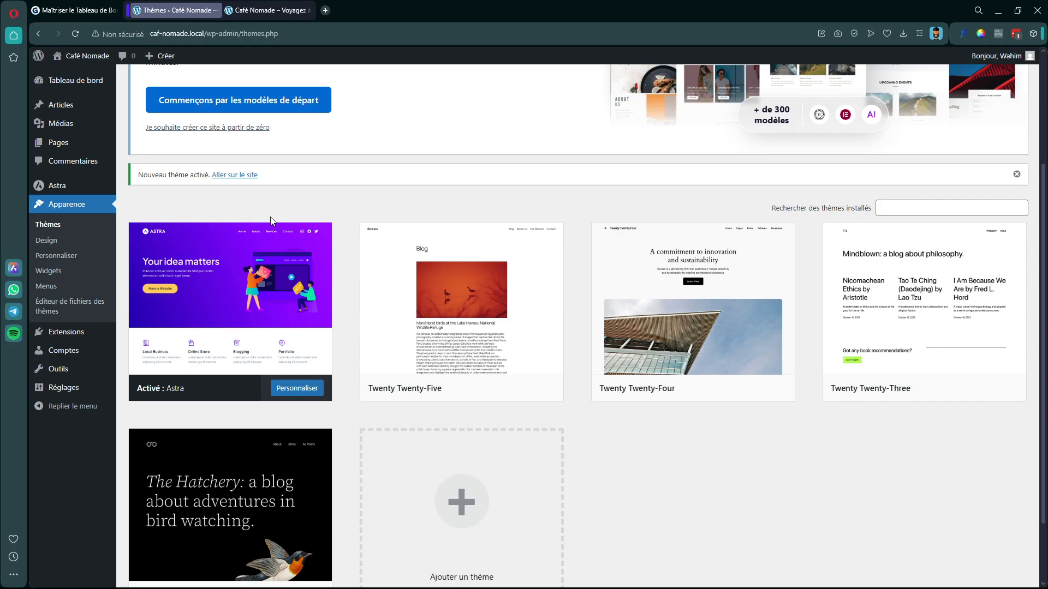
Step: Open the Astra dashboard and view its customizer, leaving the customizer without publishing anything
left_click(66, 189)
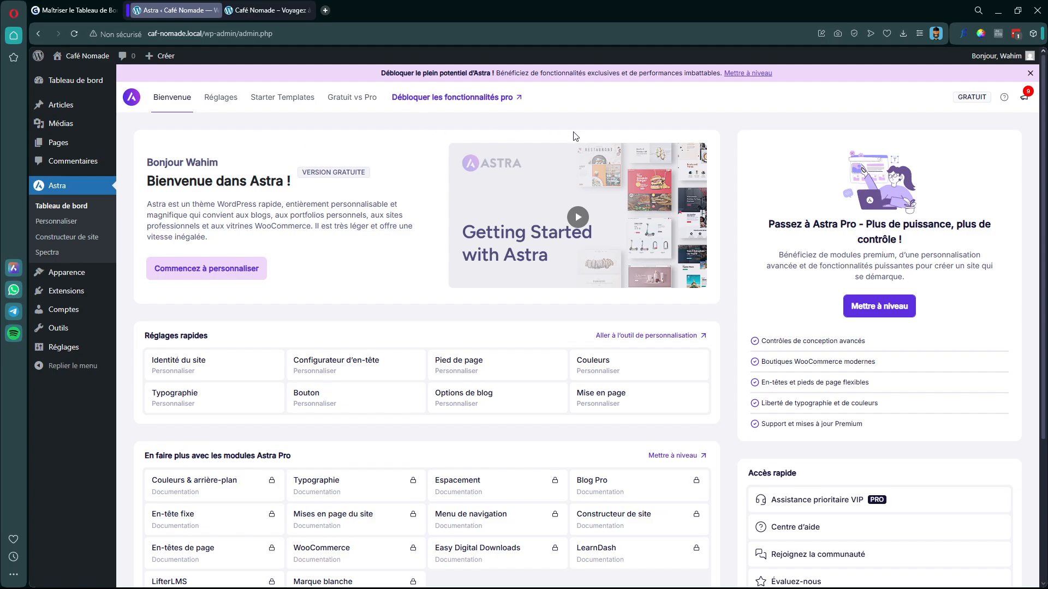
left_click(53, 225)
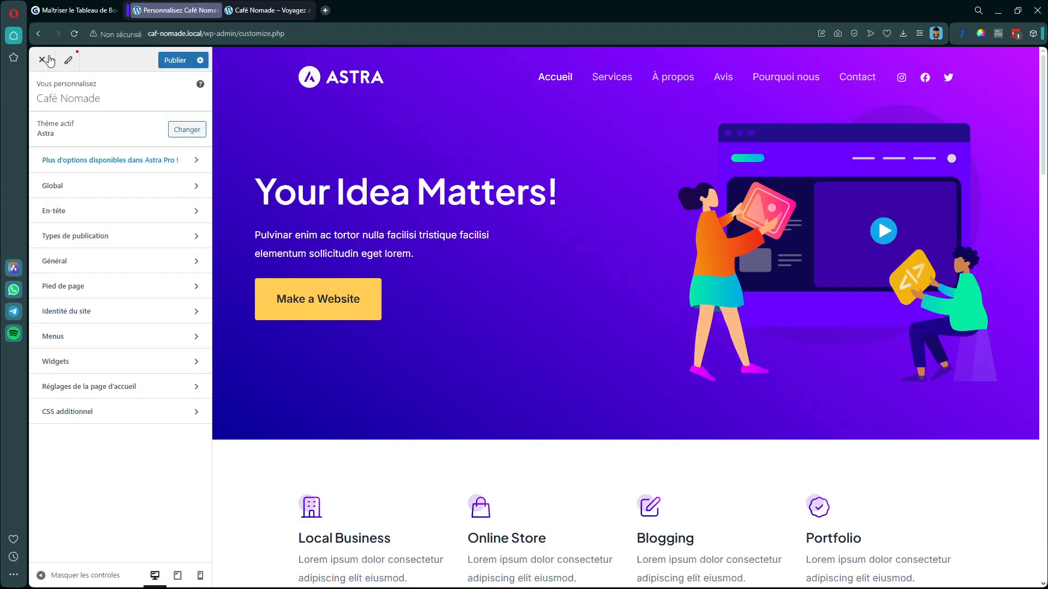
left_click(43, 60)
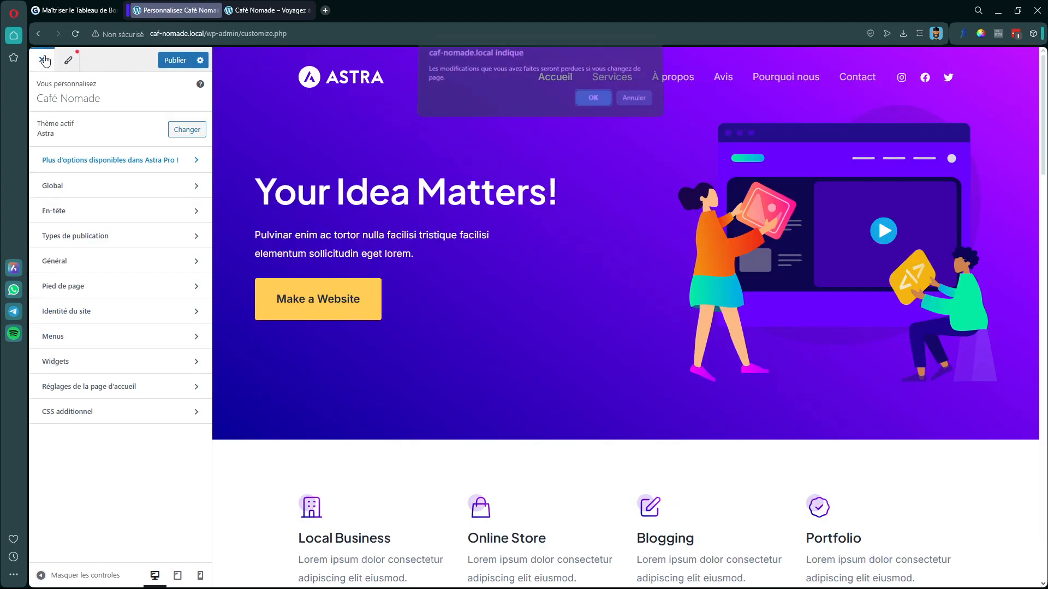
left_click(604, 103)
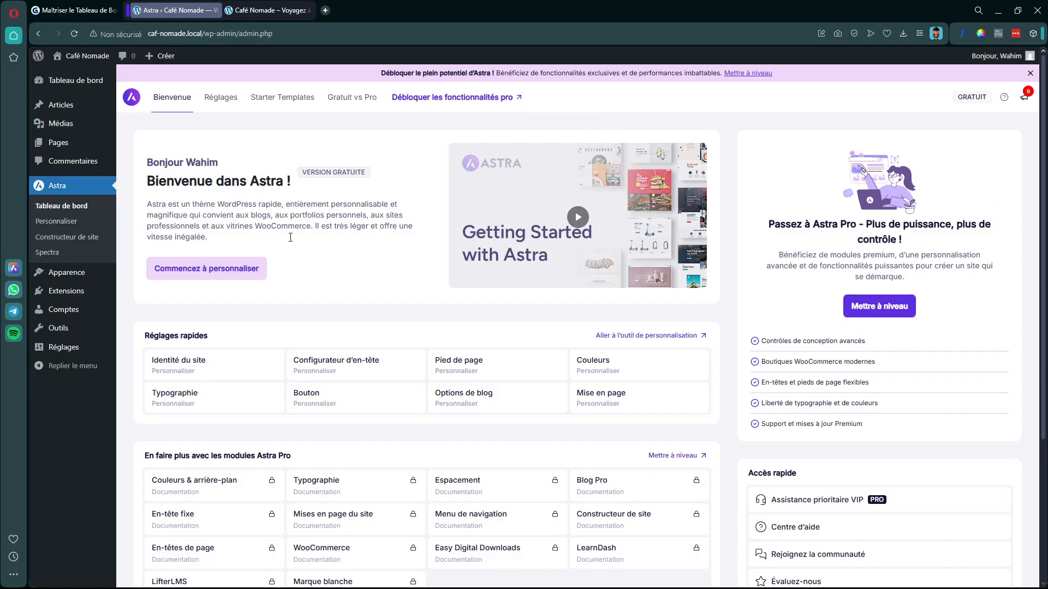
Step: Open Astra's Spectra page and look through its presentation of the visual site builder
left_click(53, 253)
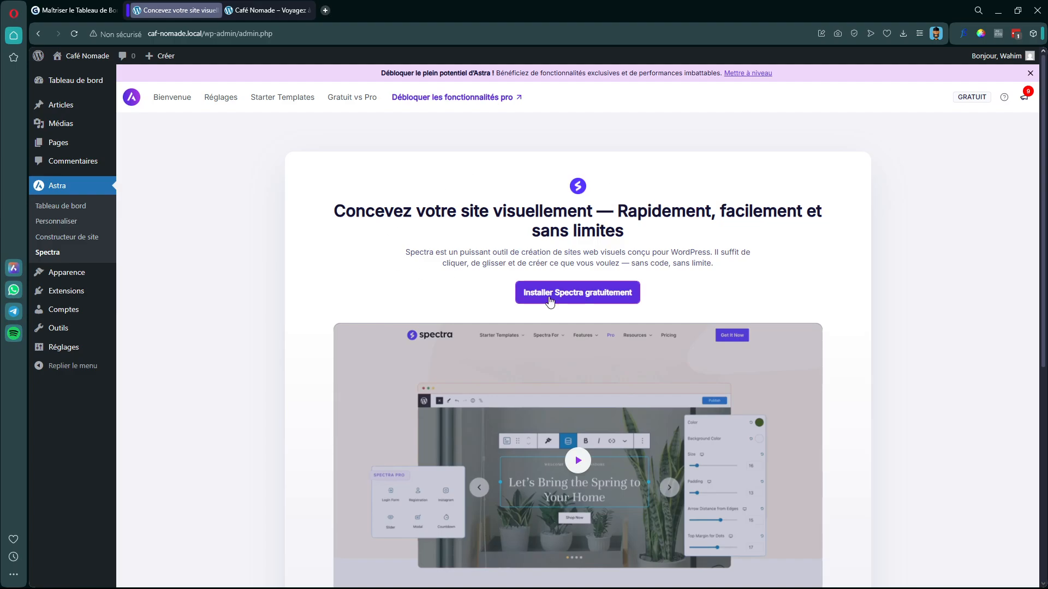
scroll(550, 301, "down", 5)
scroll(573, 350, "up", 5)
scroll(490, 162, "down", 4)
scroll(567, 279, "up", 4)
Step: Return to the installed themes, start adding another theme and search the directory for OceanWP
mouse_move(53, 279)
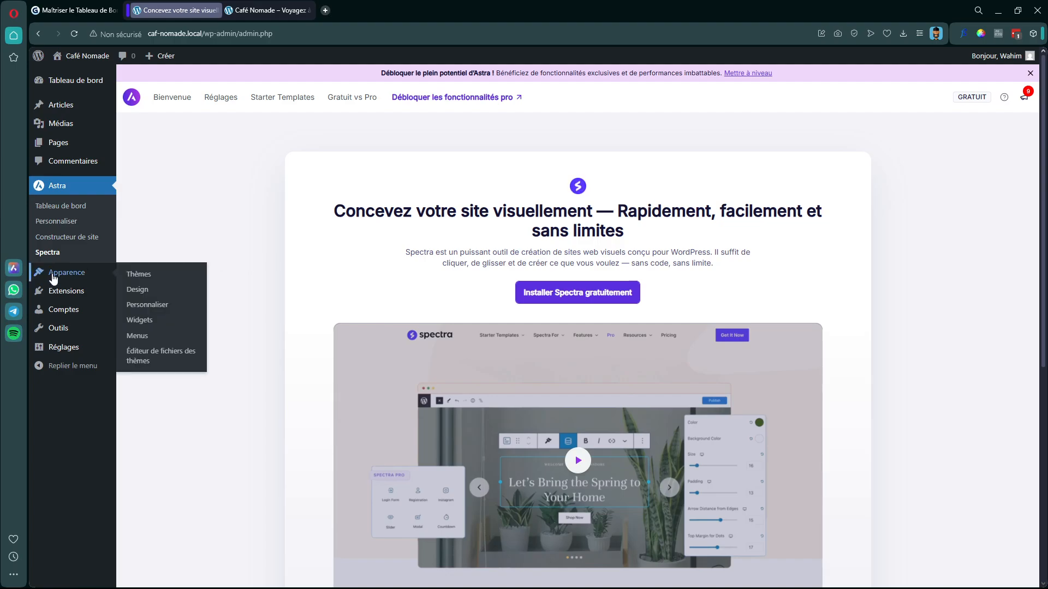
left_click(132, 279)
left_click(237, 87)
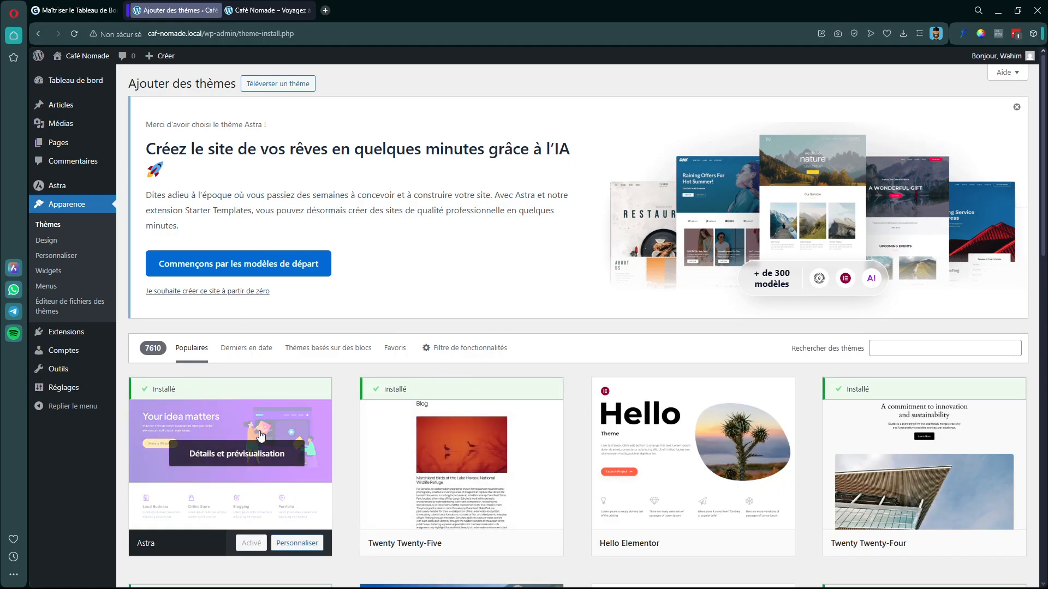
scroll(327, 369, "down", 4)
scroll(330, 369, "up", 4)
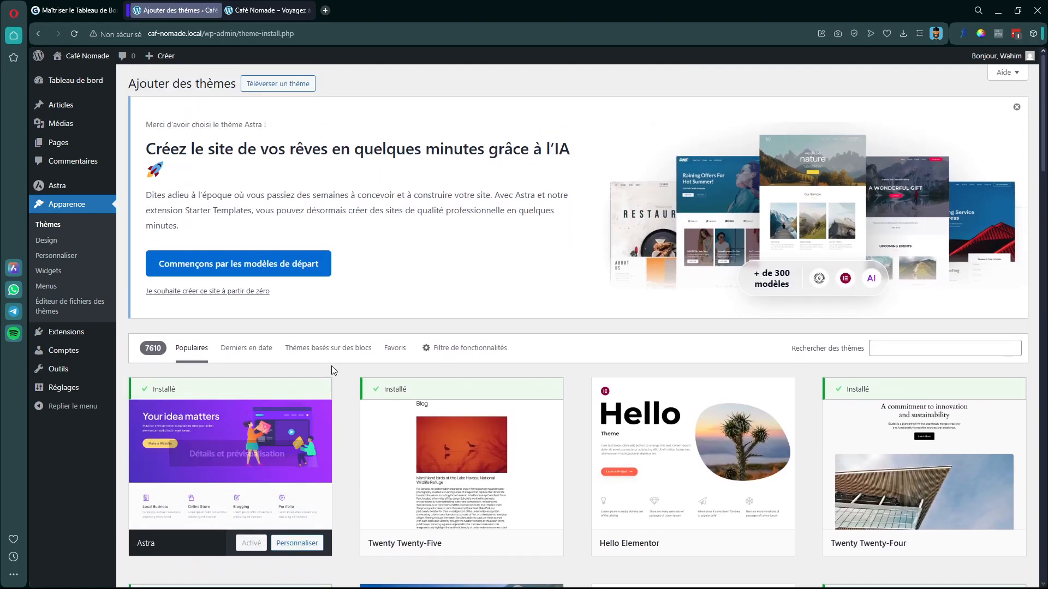
left_click(889, 352)
type("OceanWP")
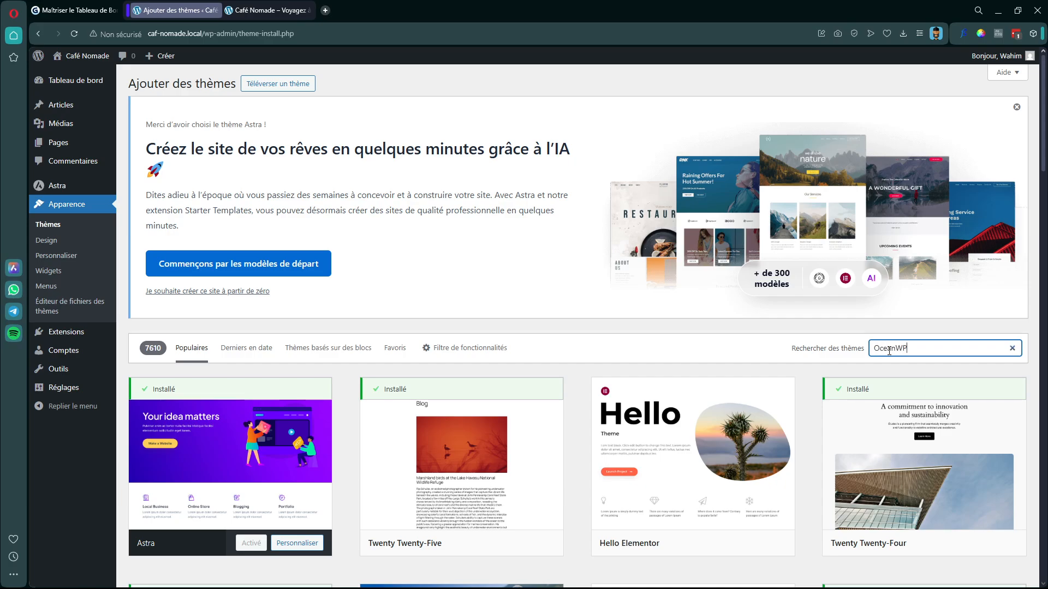
scroll(352, 405, "down", 1)
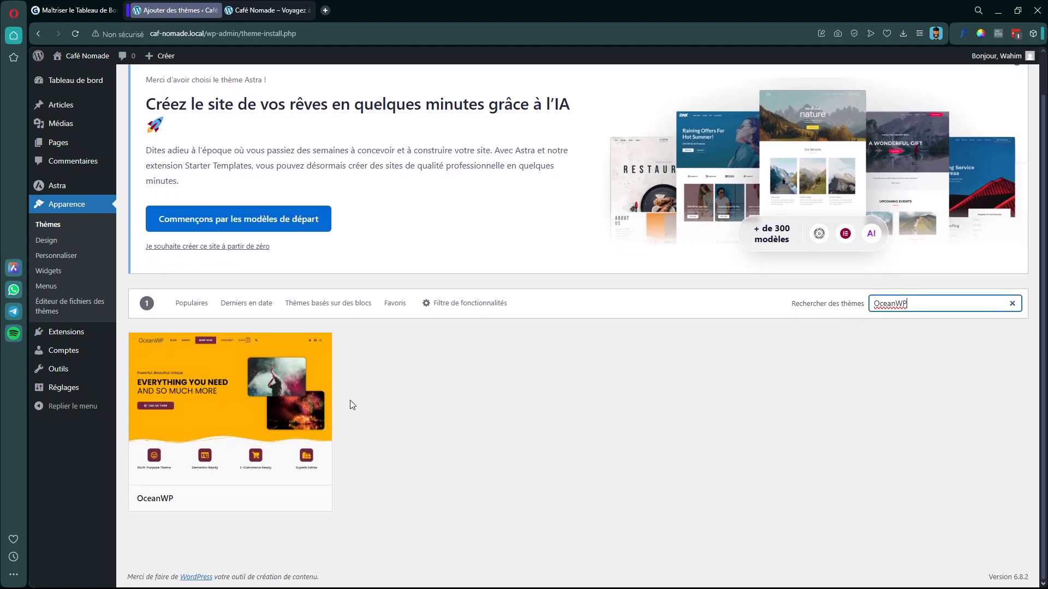
Step: Install the OceanWP theme from the search results and activate it
left_click(236, 498)
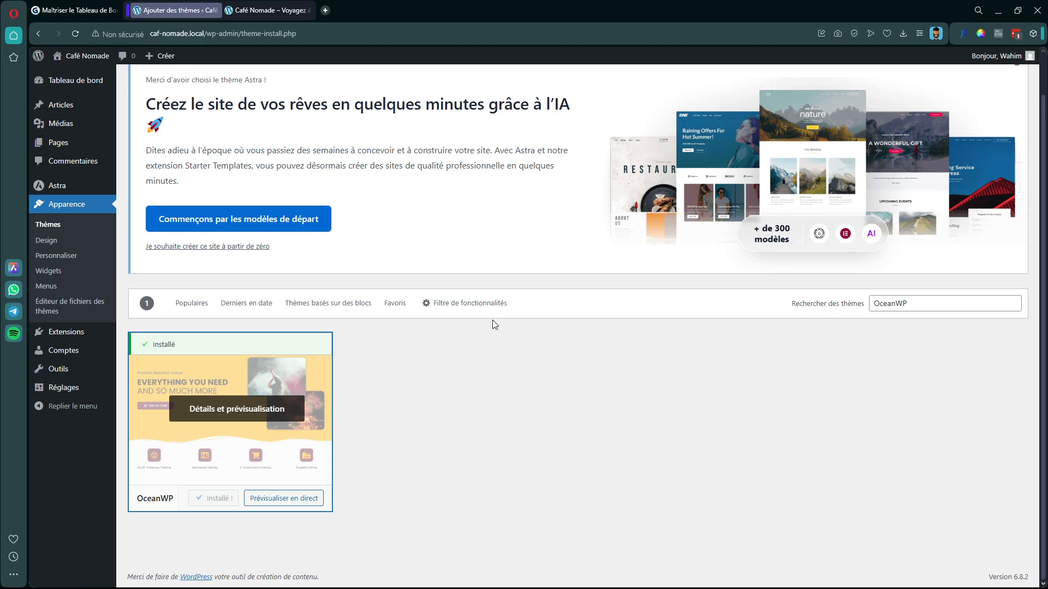
left_click(219, 499)
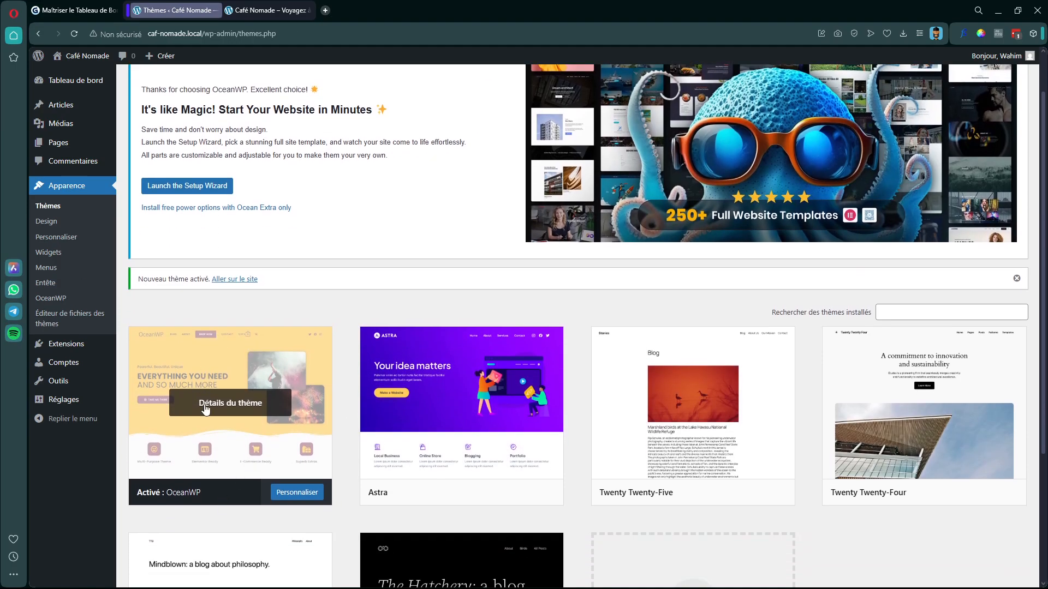
scroll(221, 454, "up", 1)
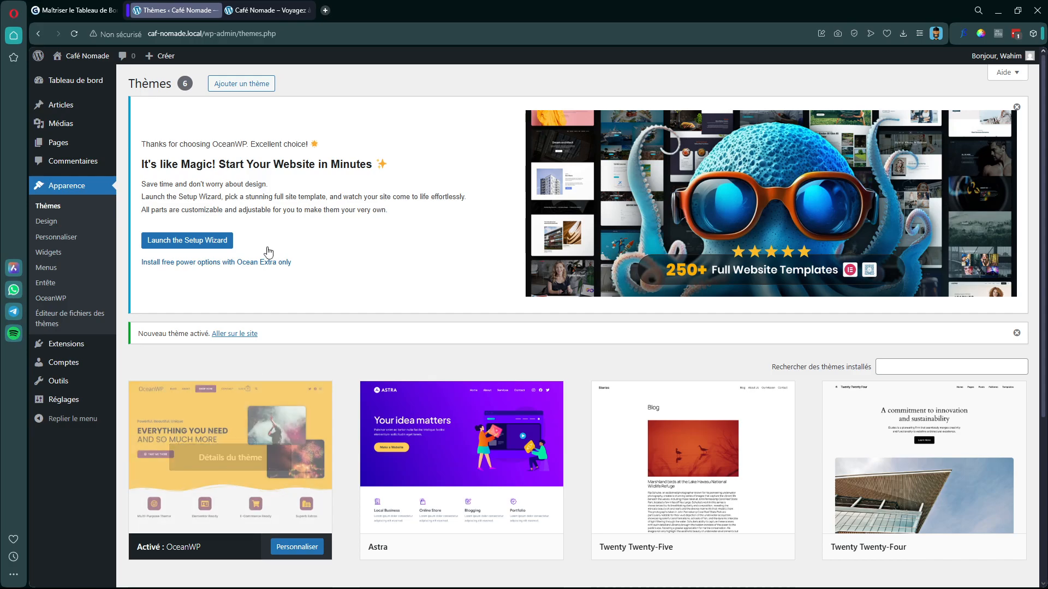
Step: Reload the public Café Nomade site to view it with the OceanWP theme
left_click(271, 12)
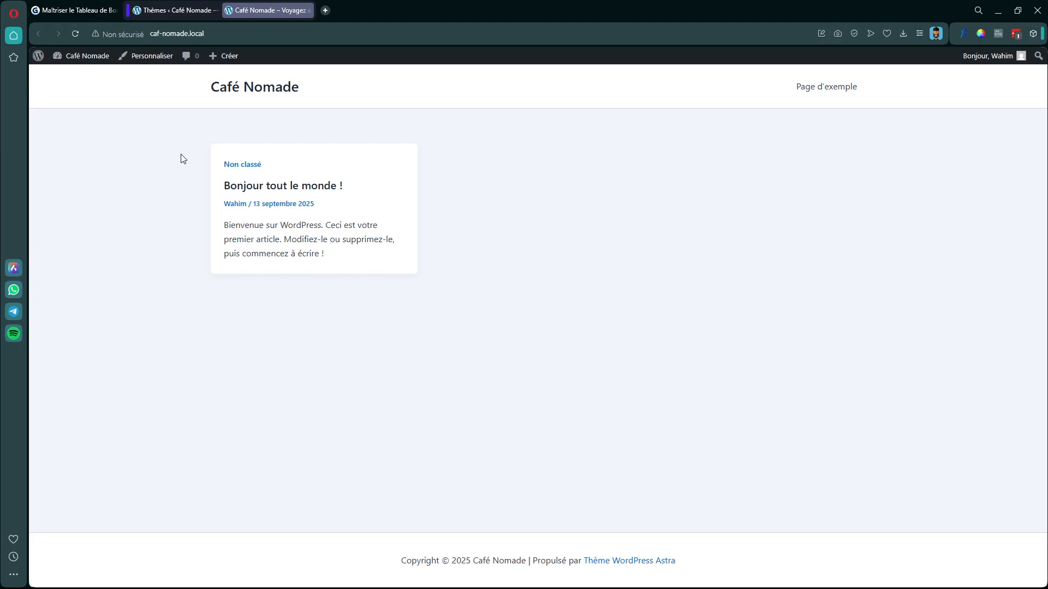
left_click(75, 34)
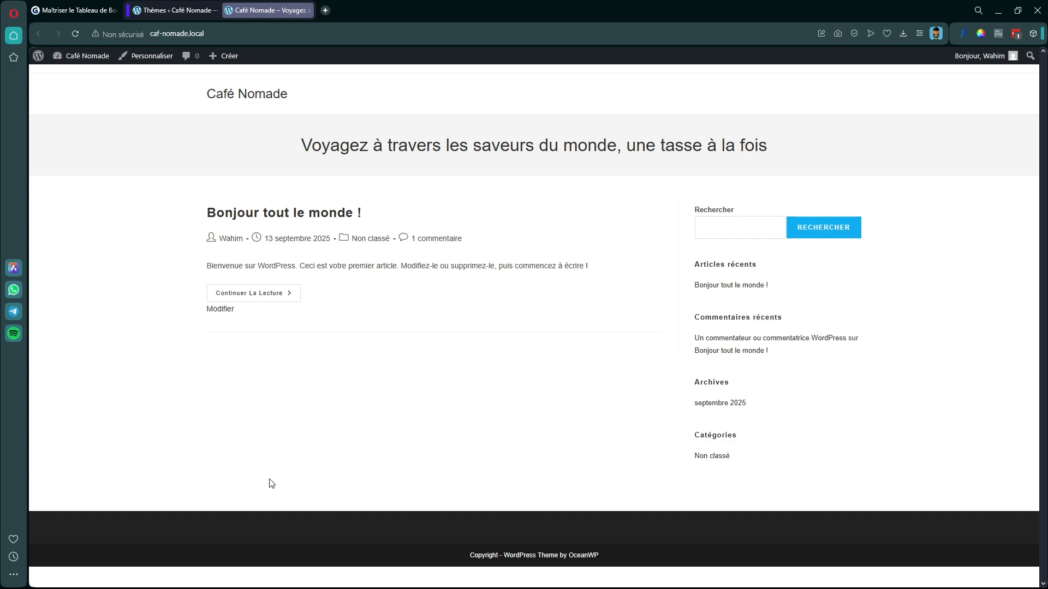